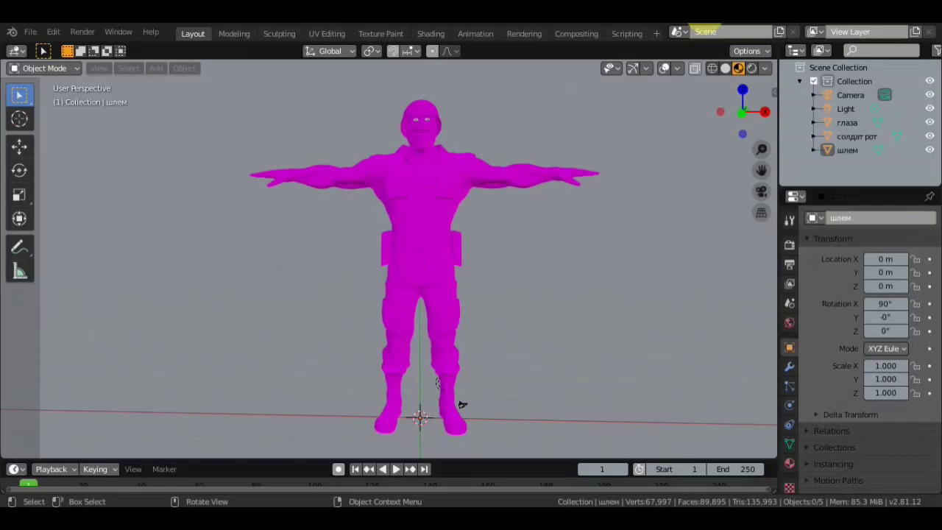
Move the two soldier BMP files from the desktop into the армимен новый развертки project folder
middle_drag(626, 256, 622, 261)
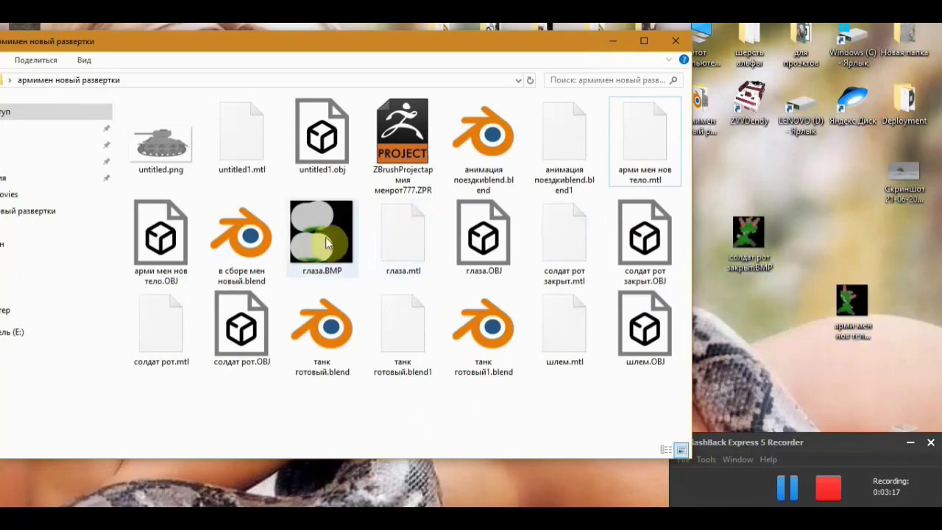
mouse_move(904, 368)
mouse_down()
mouse_move(727, 216)
mouse_move(447, 250)
mouse_up()
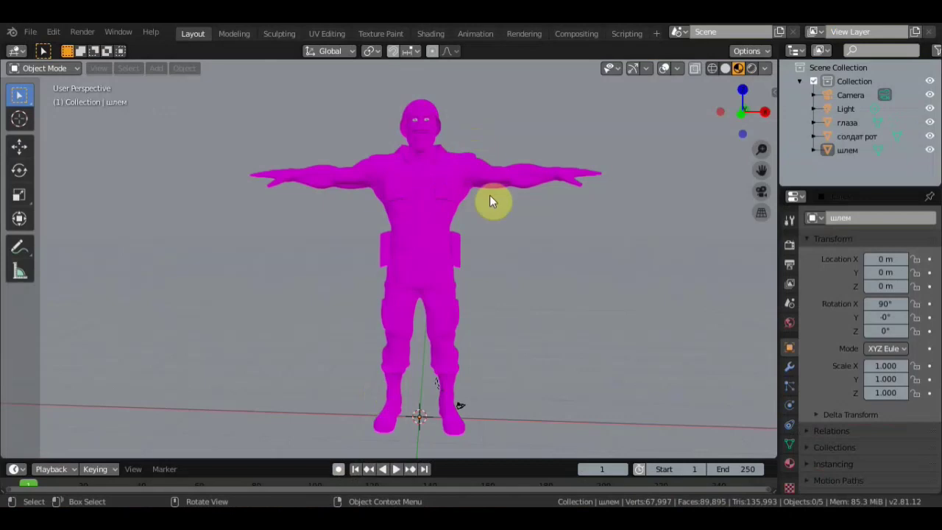
mouse_move(492, 201)
middle_down()
mouse_move(447, 227)
mouse_move(391, 223)
mouse_move(465, 223)
mouse_move(478, 214)
middle_up()
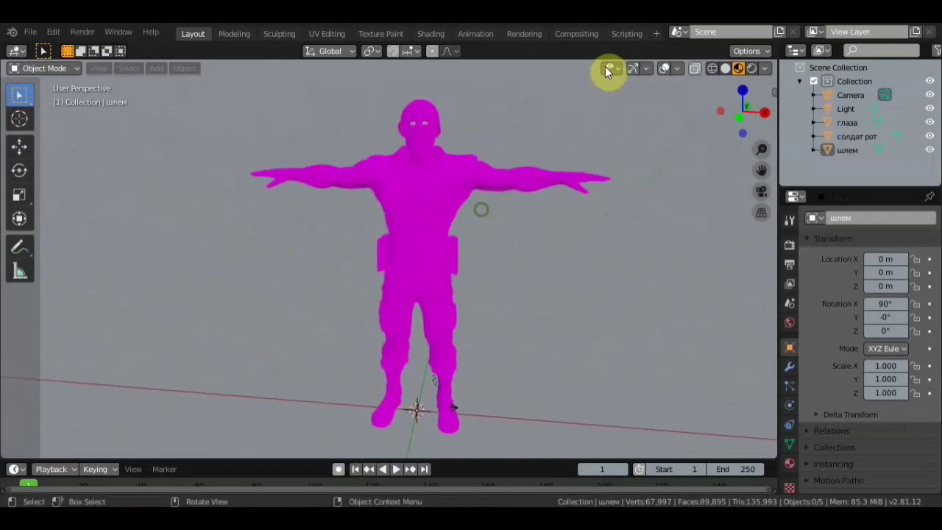
In the Shading workspace, frame the шлем.bmp Image Texture node and browse for its image file
click(430, 33)
scroll(422, 372, up, 2)
scroll(417, 372, up, 2)
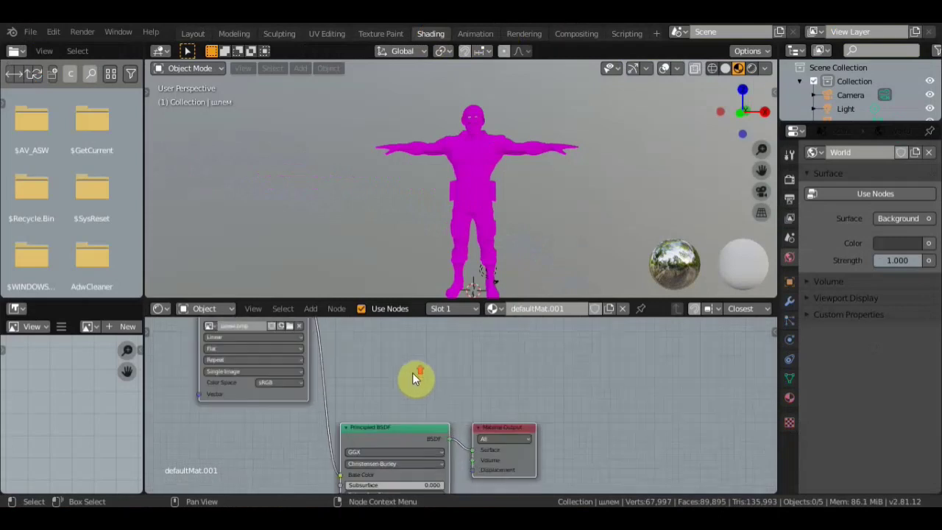
middle_drag(412, 372, 551, 420)
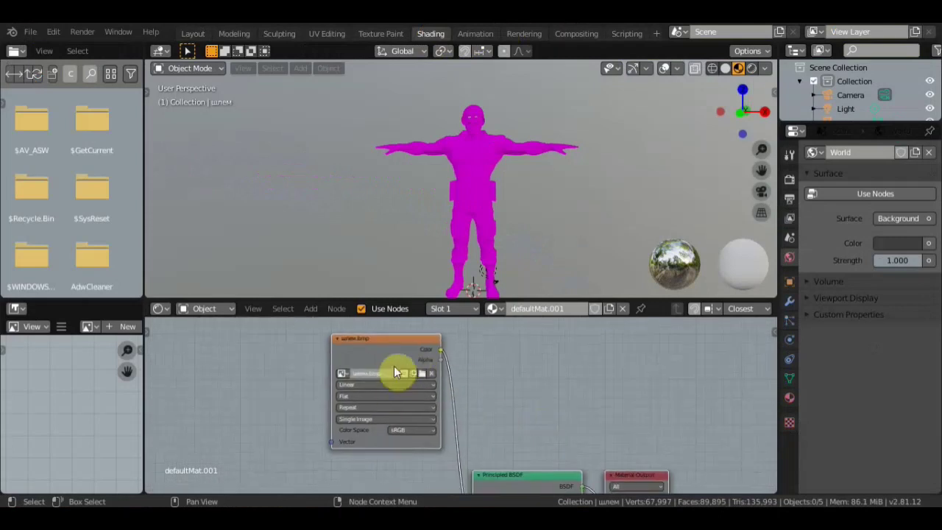
scroll(416, 376, up, 1)
scroll(417, 379, up, 2)
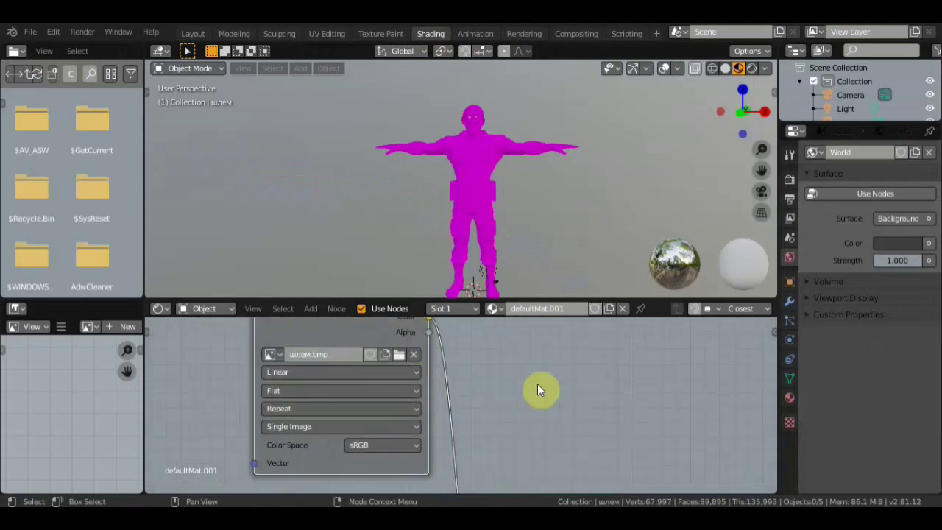
scroll(466, 380, up, 1)
scroll(561, 440, down, 1)
scroll(557, 451, down, 1)
middle_drag(554, 452, 553, 414)
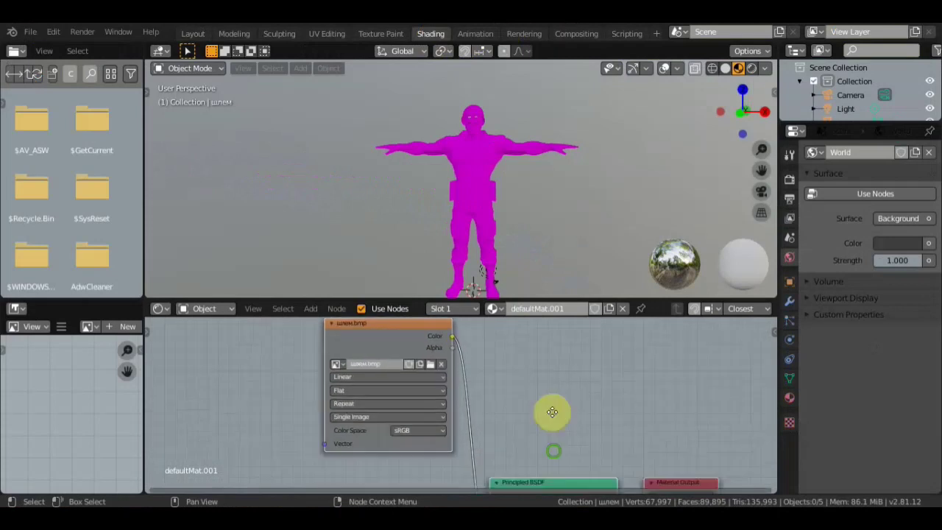
click(433, 365)
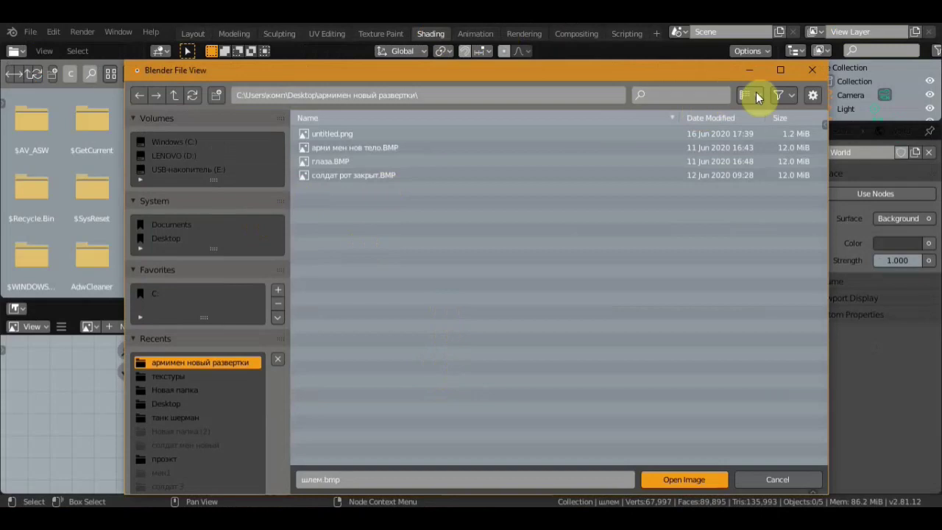
Load солдат рот закрыт.BMP, browsing as thumbnails, to give the soldier's body its green texture
click(749, 95)
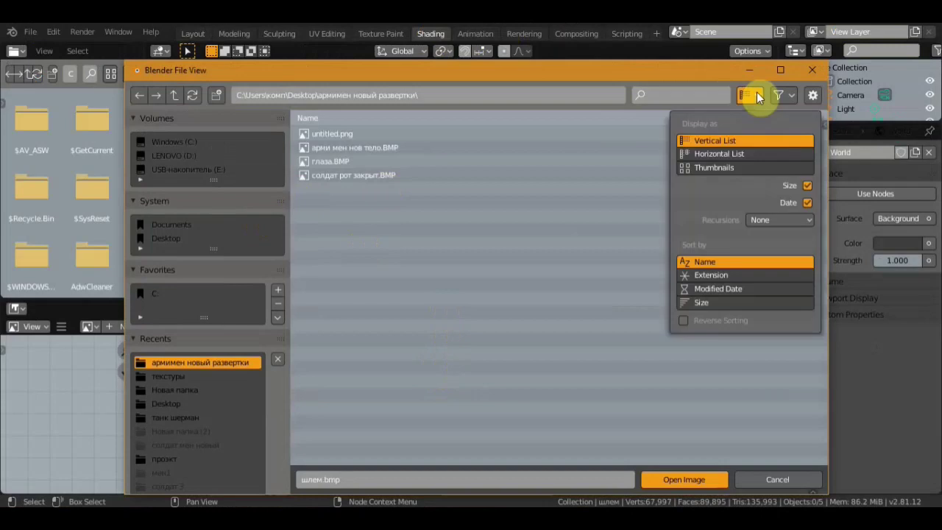
click(719, 168)
click(623, 171)
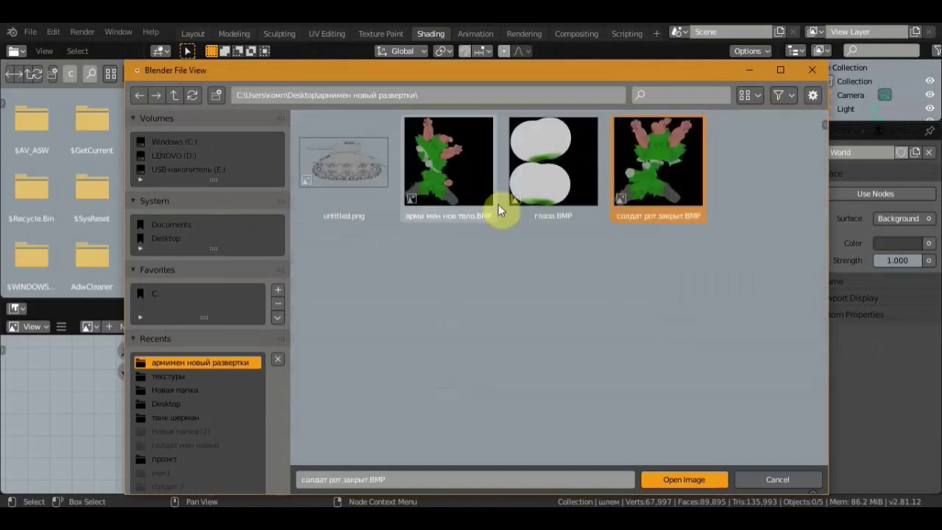
double_click(623, 171)
mouse_move(521, 213)
middle_down()
mouse_move(481, 229)
mouse_move(513, 107)
middle_up()
scroll(486, 229, down, 3)
Select the helmet and relink its image texture to шлем.BMP
click(466, 103)
click(430, 364)
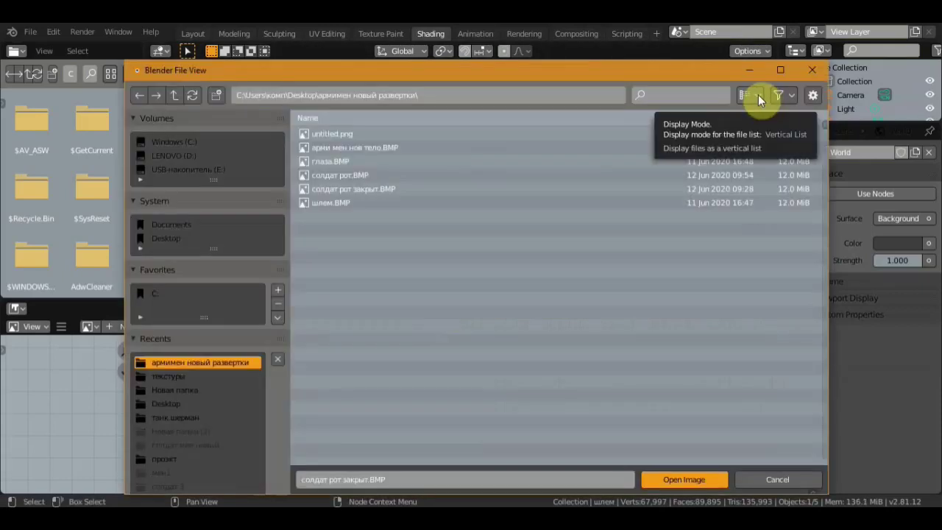
click(758, 94)
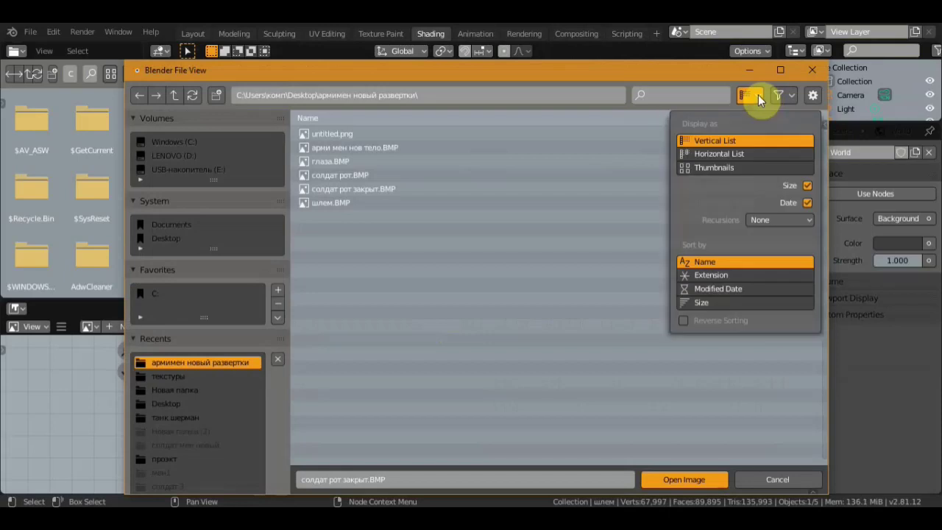
click(729, 169)
click(308, 299)
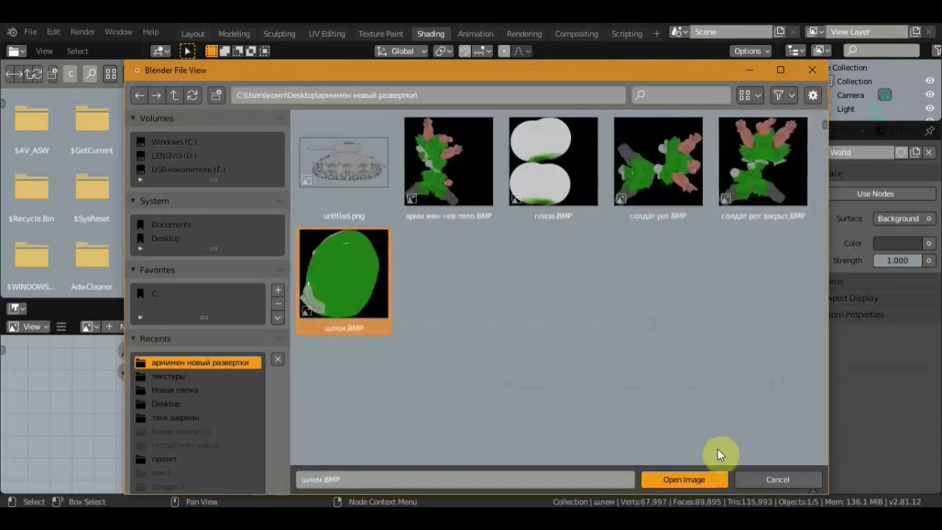
click(696, 482)
scroll(617, 189, up, 3)
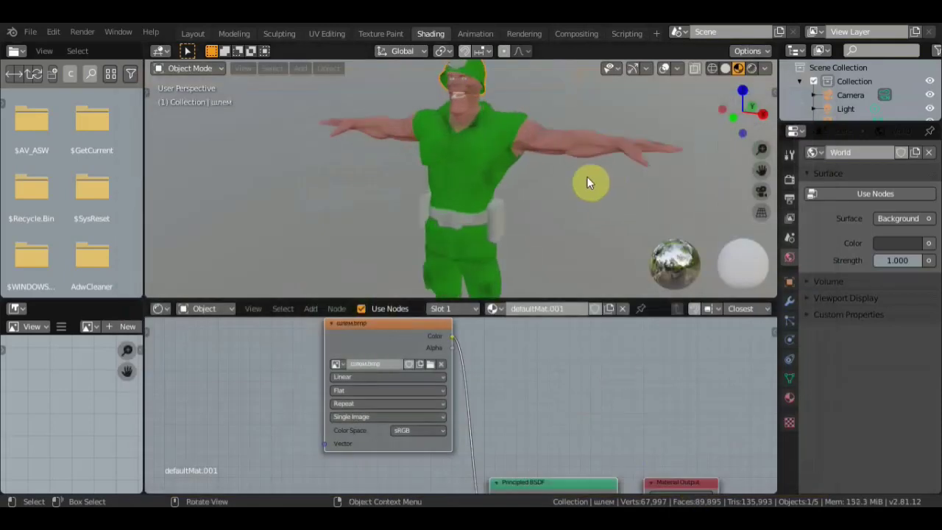
scroll(607, 173, down, 3)
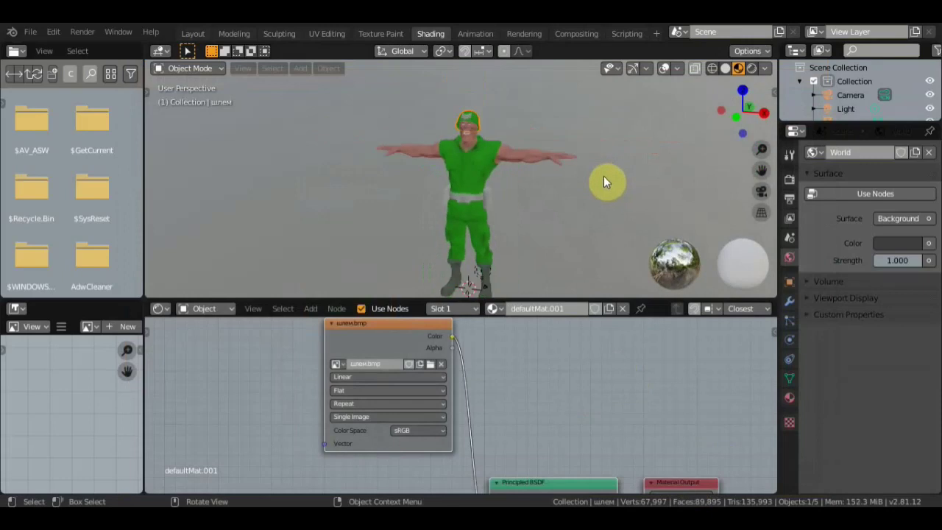
scroll(604, 176, down, 2)
middle_drag(546, 199, 564, 194)
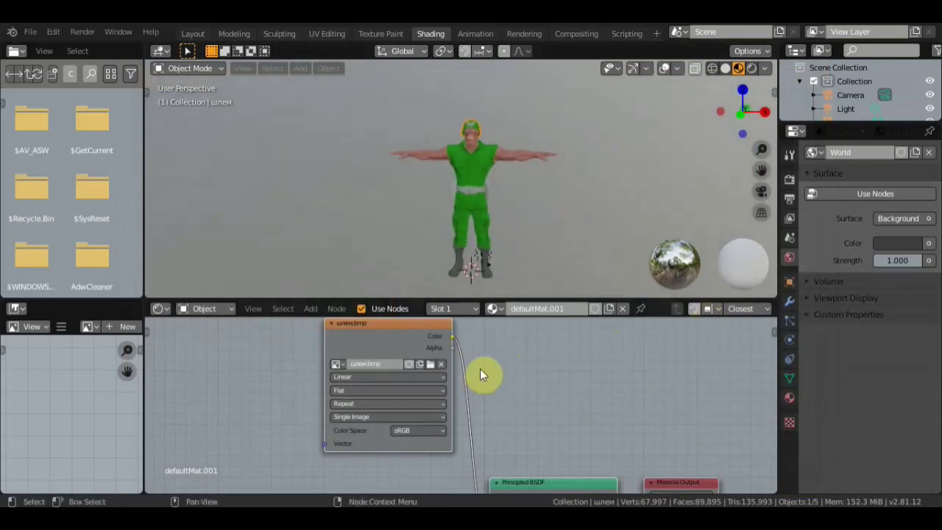
scroll(438, 335, down, 1)
ctrl+scroll(436, 340, right, 1)
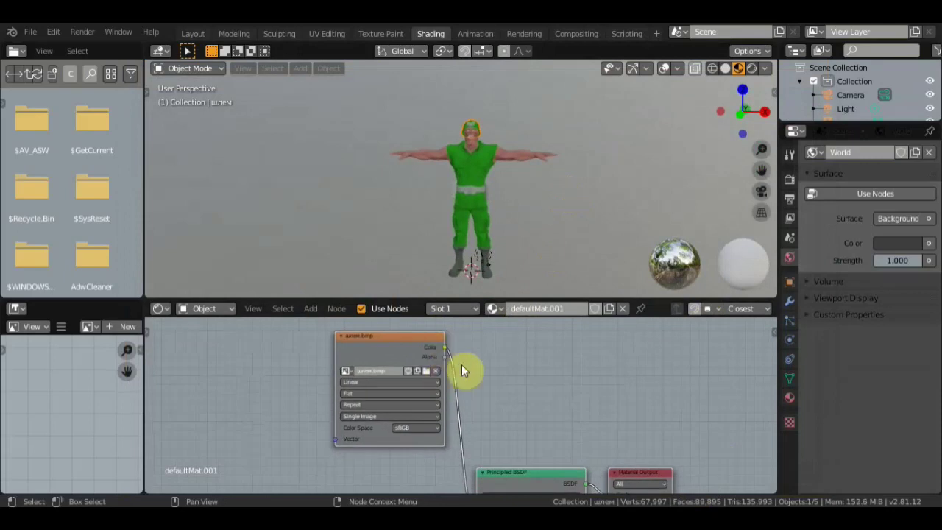
scroll(471, 397, down, 2)
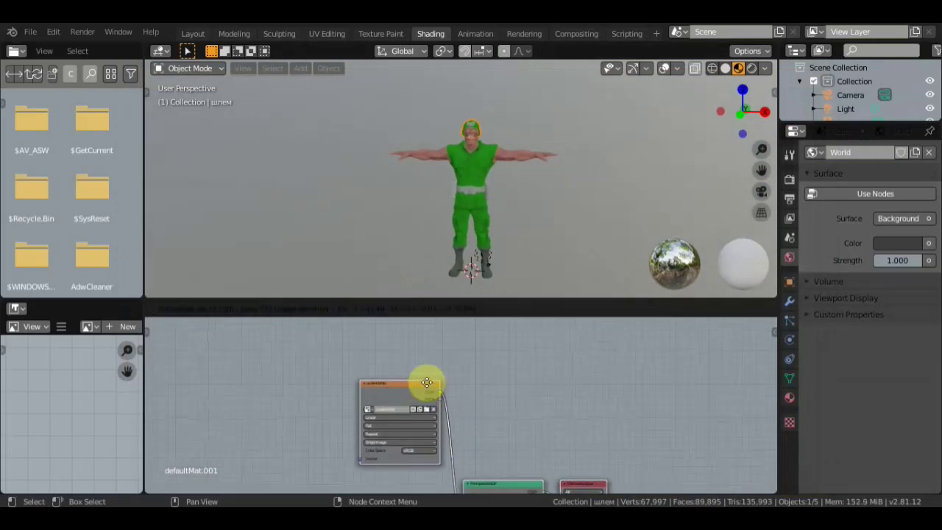
shift+scroll(432, 405, down, 4)
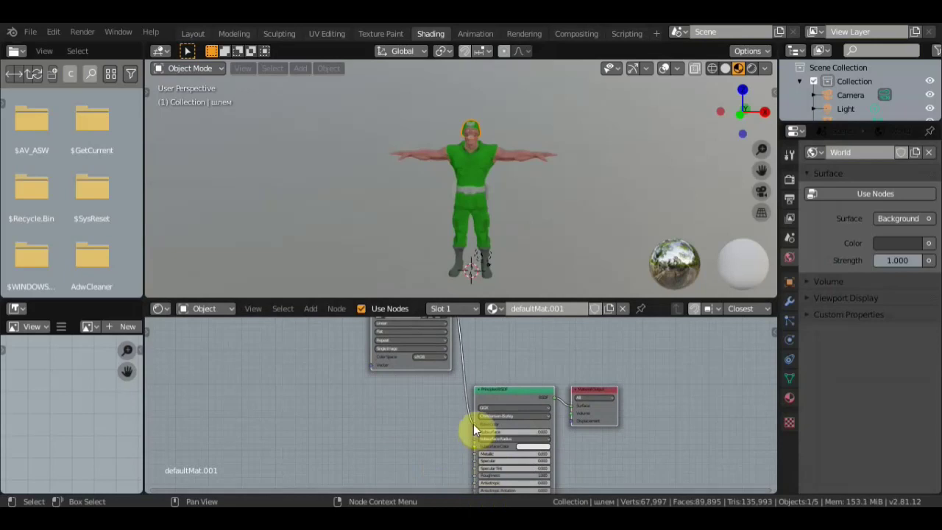
middle_drag(475, 362, 466, 437)
Delete the helmet's Image Texture node with reconnect, leaving only Principled BSDF and Material Output
right_click(413, 369)
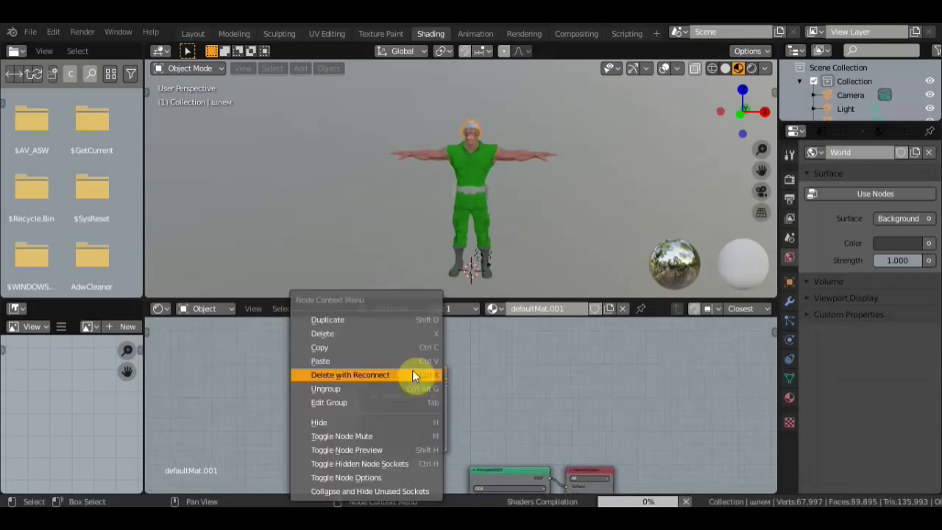
click(378, 334)
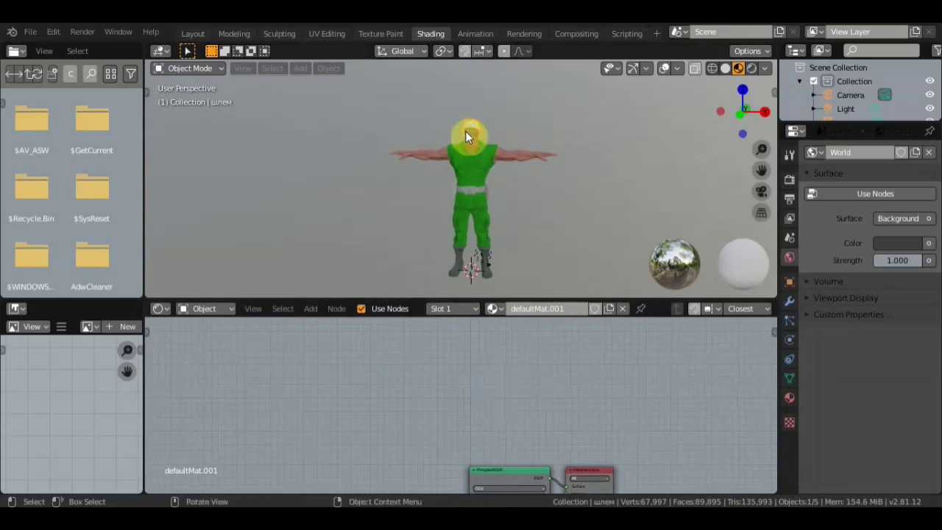
scroll(466, 131, up, 5)
mouse_move(587, 179)
middle_down()
mouse_move(582, 248)
mouse_move(567, 264)
middle_up()
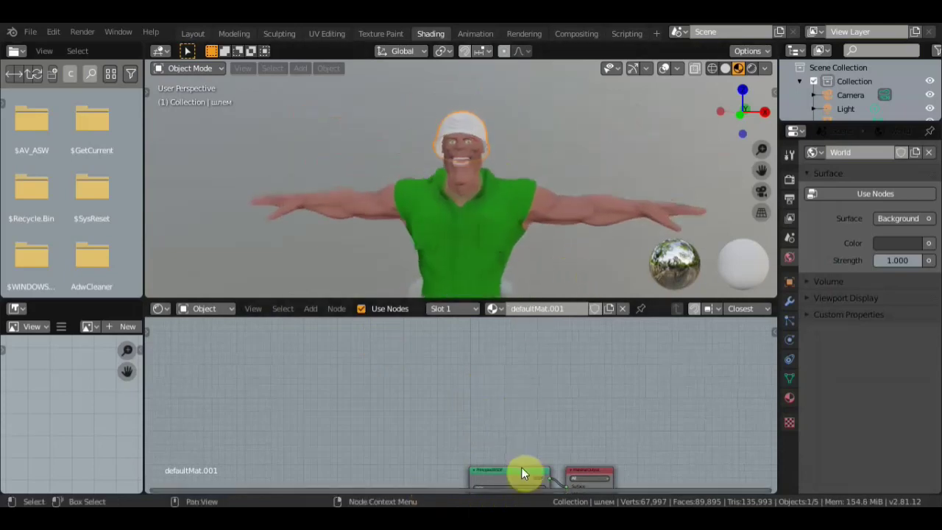
mouse_move(519, 470)
mouse_down()
mouse_move(520, 390)
mouse_move(519, 423)
mouse_up()
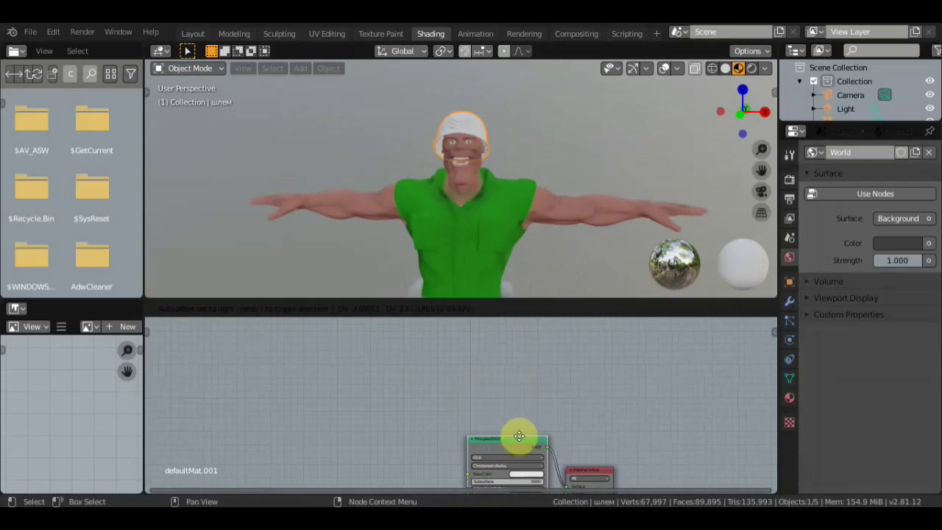
scroll(619, 437, up, 2)
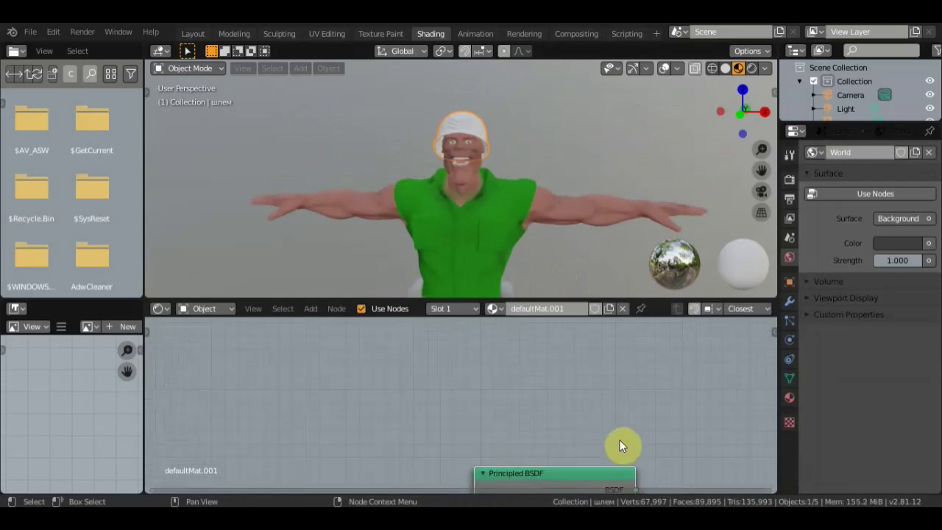
scroll(620, 444, up, 2)
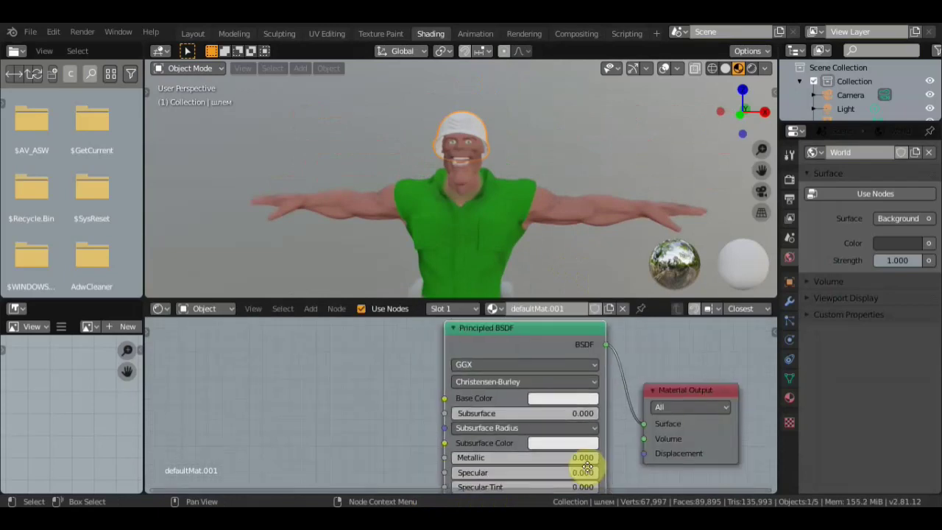
From Material properties, drive the helmet's Base Color with a new Image Texture and browse for its file
click(788, 398)
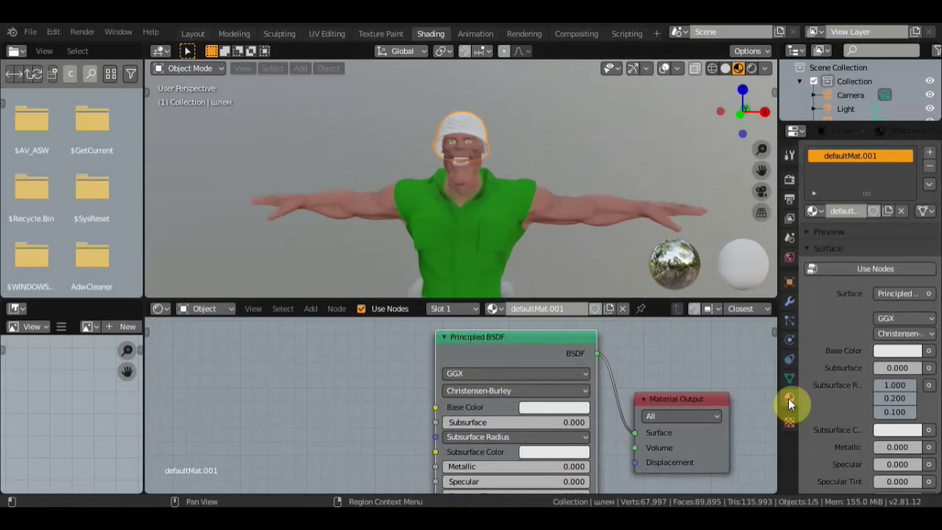
click(930, 351)
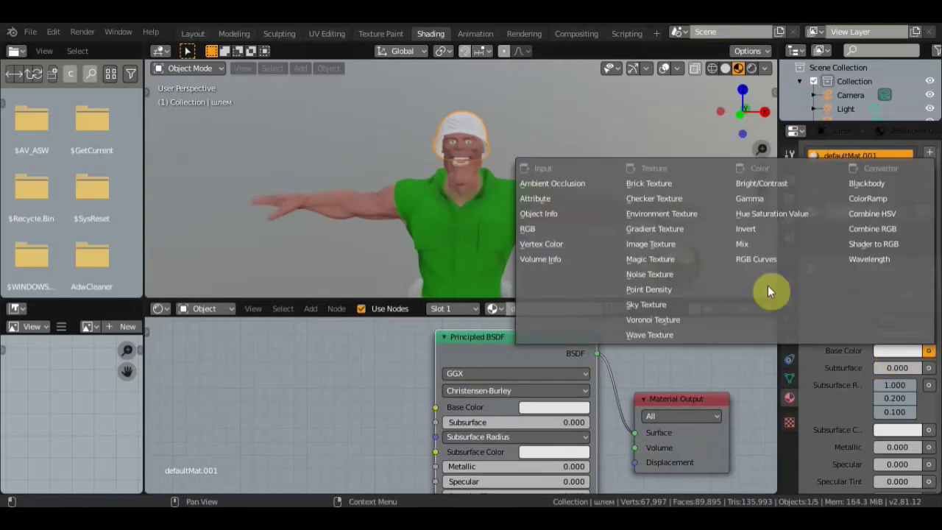
click(673, 245)
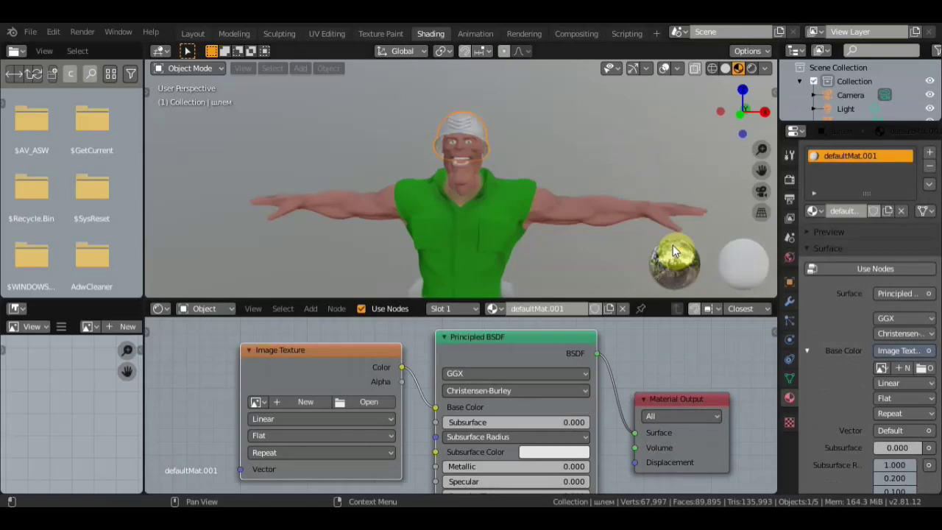
click(366, 402)
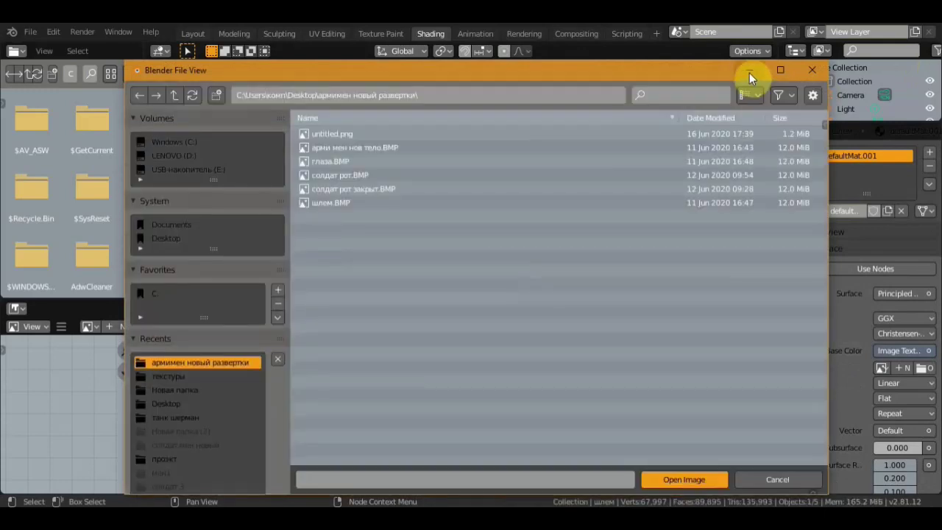
Load шлем.BMP from the thumbnail view into the helmet's new image texture
click(751, 95)
click(727, 169)
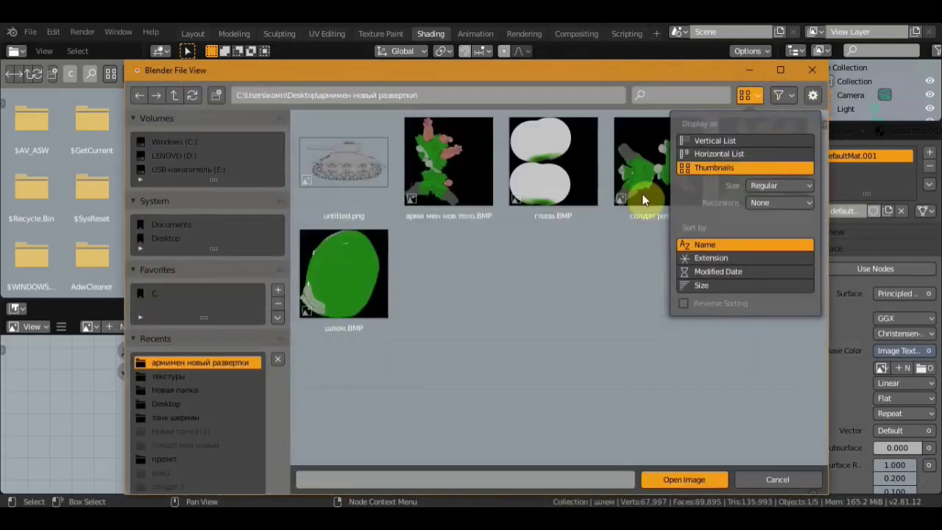
click(370, 281)
click(671, 479)
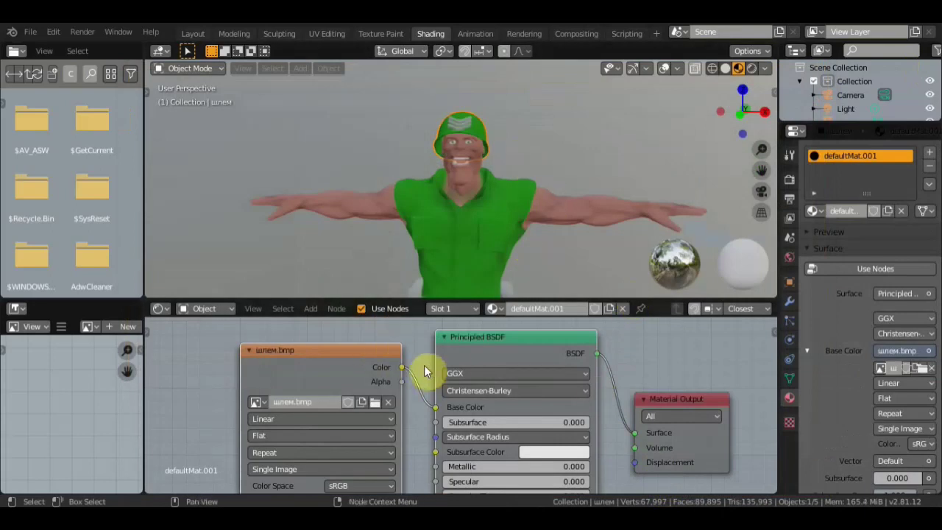
middle_drag(454, 203, 491, 218)
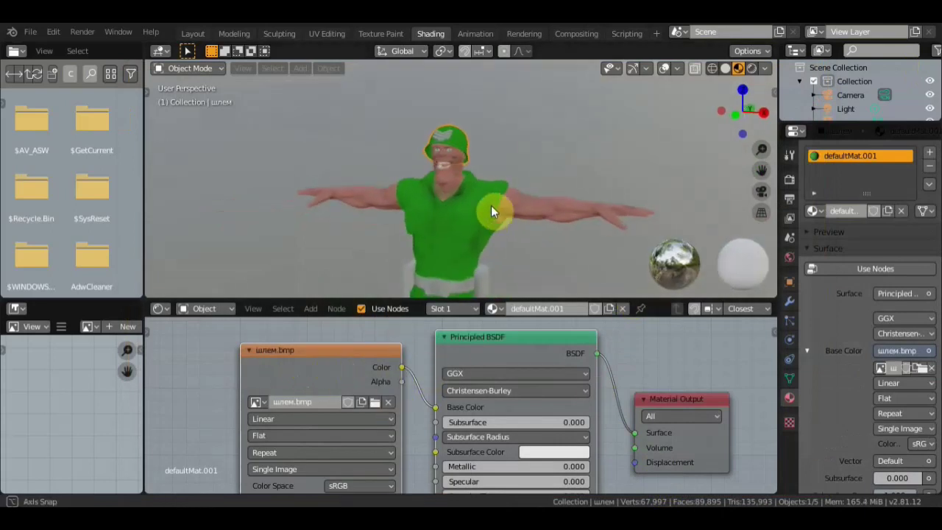
Disconnect, unlink and delete the helmet's image texture node, then enlarge the node editor
scroll(401, 353, down, 1)
scroll(401, 353, down, 2)
scroll(419, 349, down, 1)
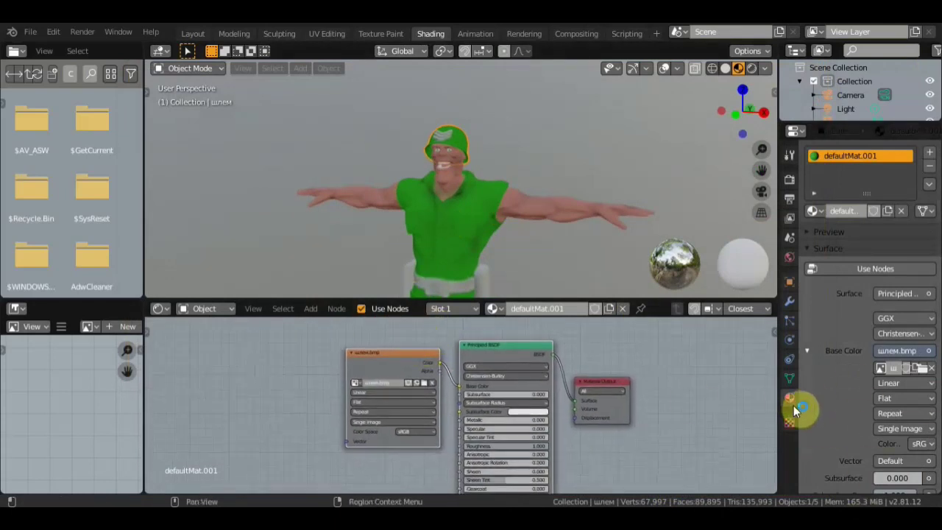
drag(459, 385, 445, 370)
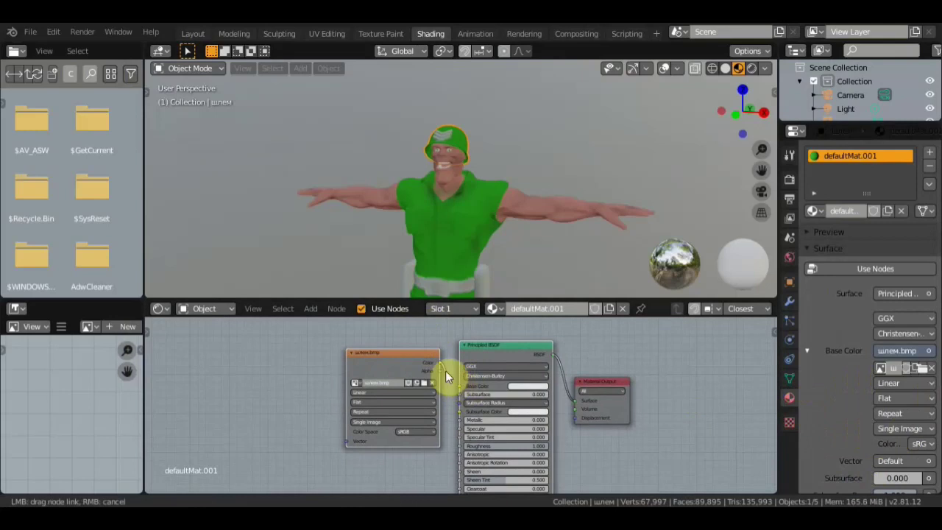
click(433, 382)
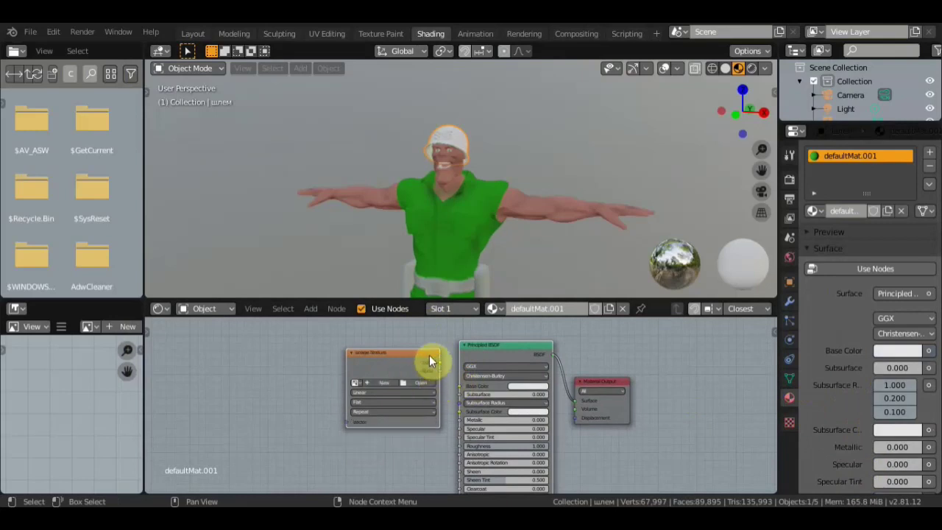
right_click(431, 360)
click(370, 329)
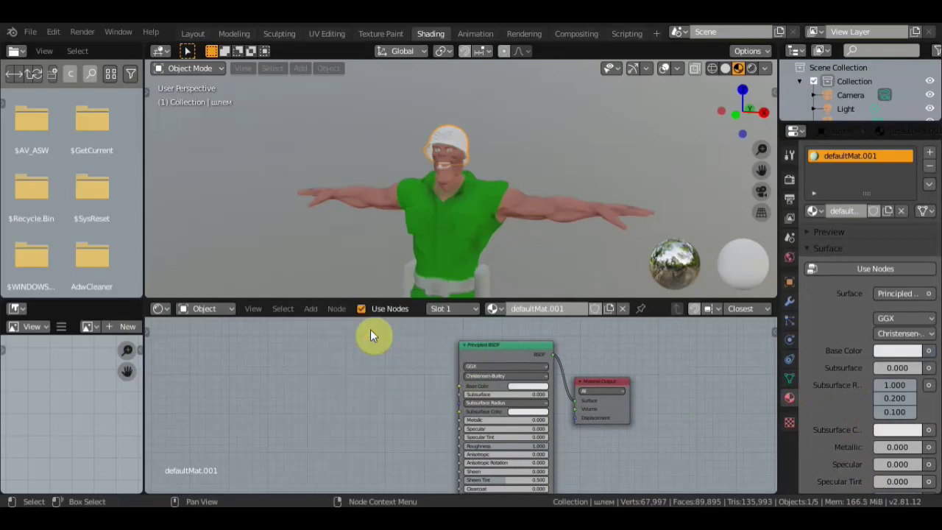
scroll(315, 324, up, 2)
drag(368, 300, 370, 207)
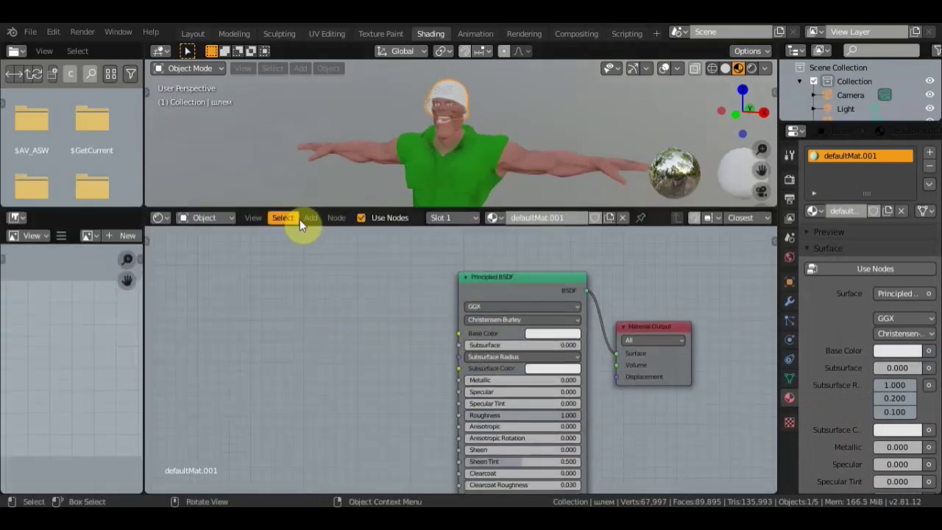
Add an Image Texture node from Add > Texture, wire its Color into Base Color, and browse for an image
click(305, 218)
mouse_move(333, 294)
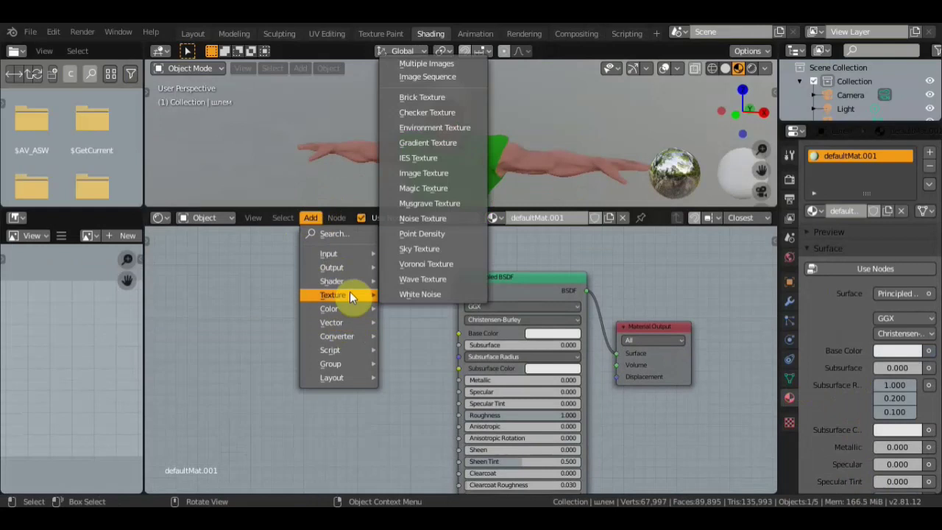
click(431, 174)
click(266, 266)
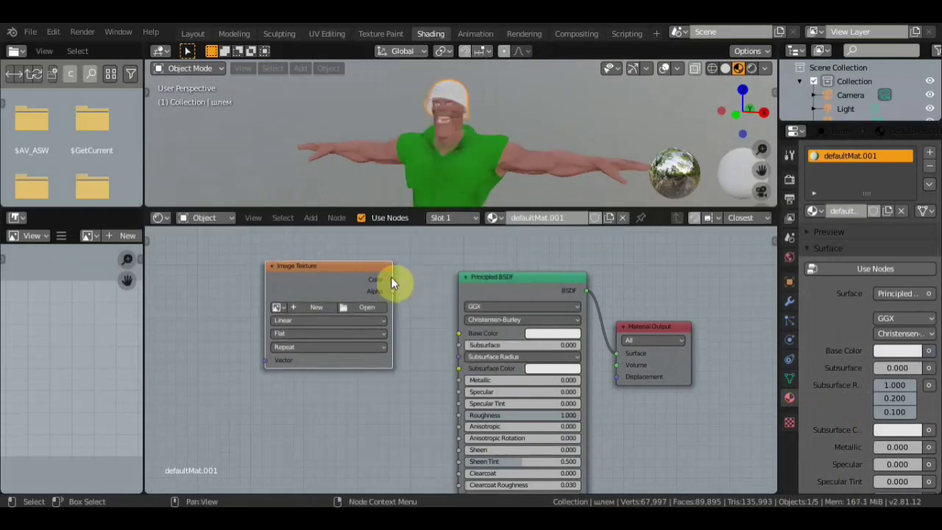
drag(394, 279, 459, 336)
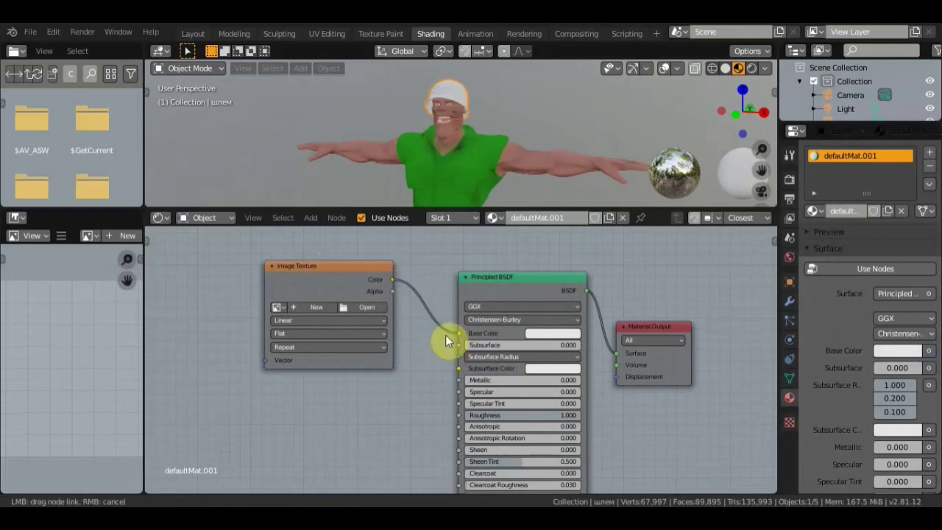
click(369, 307)
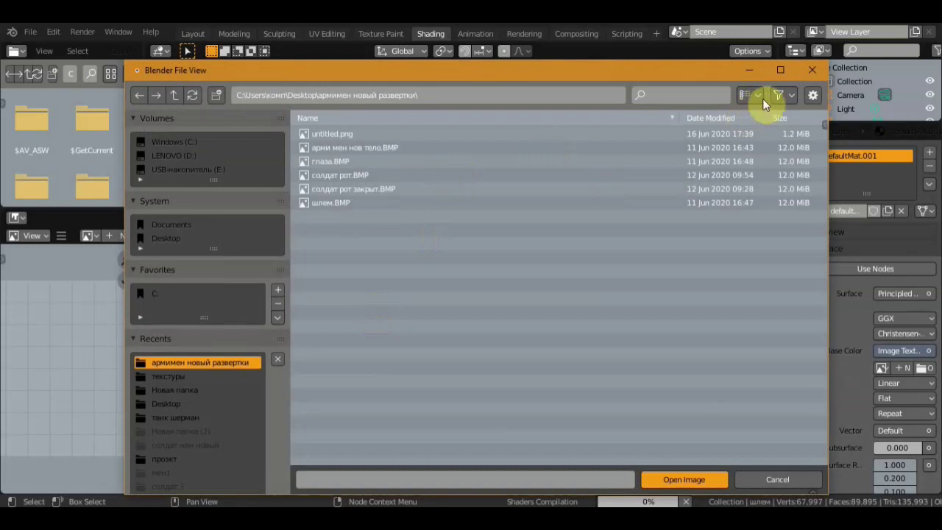
Load шлем.BMP from the thumbnail view into the helmet's new texture node
click(762, 97)
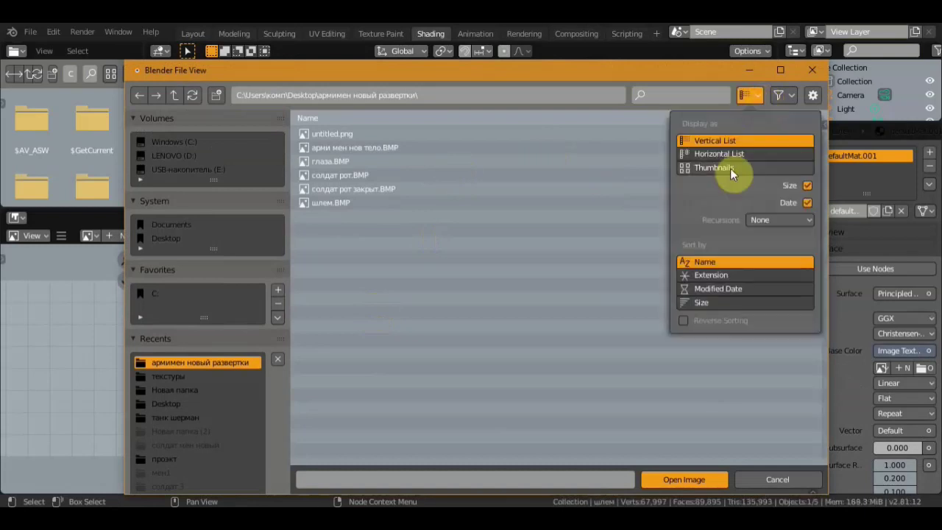
click(730, 168)
click(354, 274)
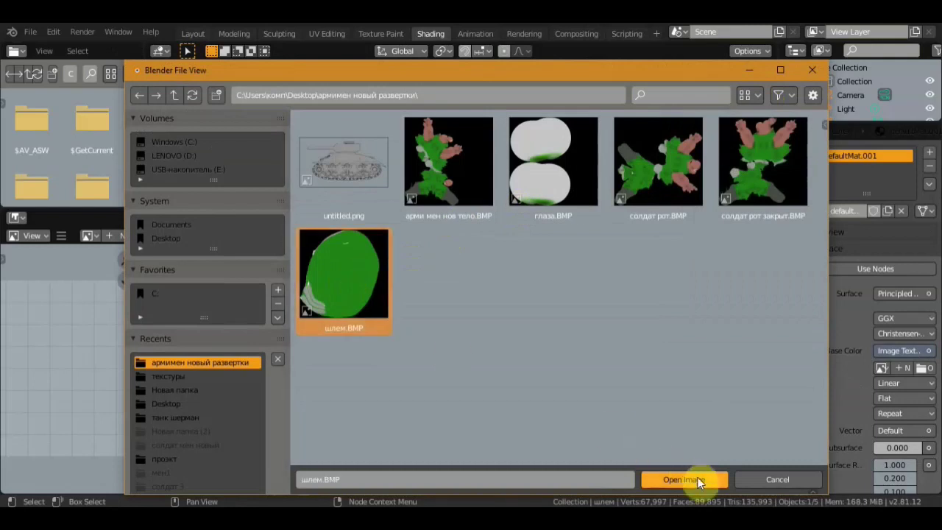
click(690, 479)
scroll(541, 115, up, 2)
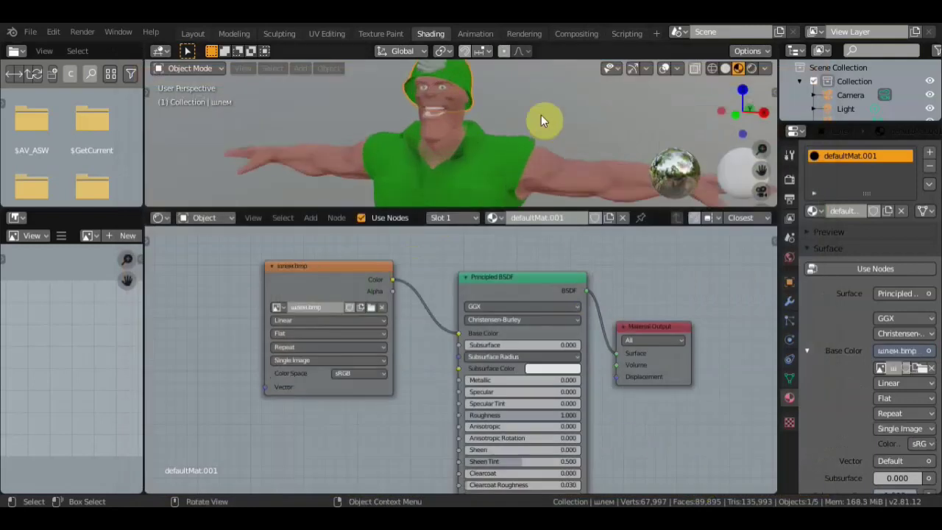
scroll(529, 168, down, 2)
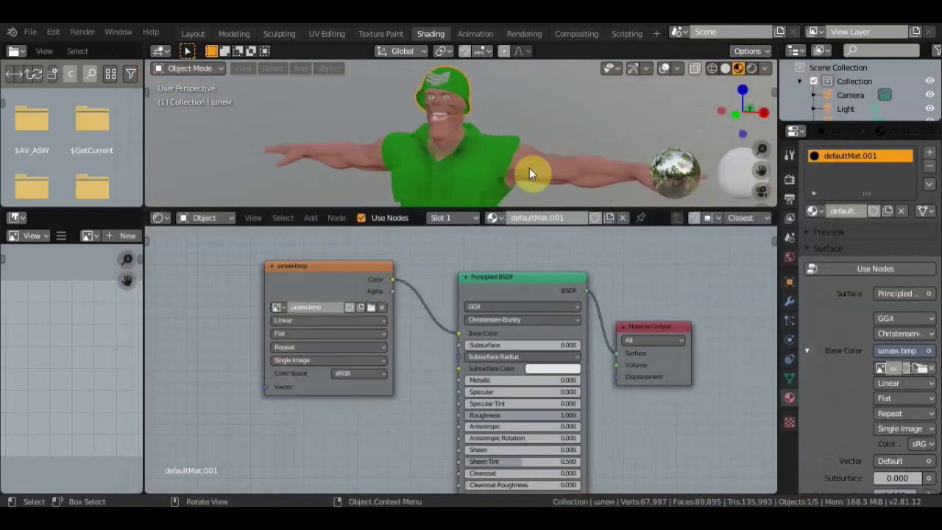
Enlarge the 3D viewport and view the fully green-textured soldier in the Layout workspace
click(522, 356)
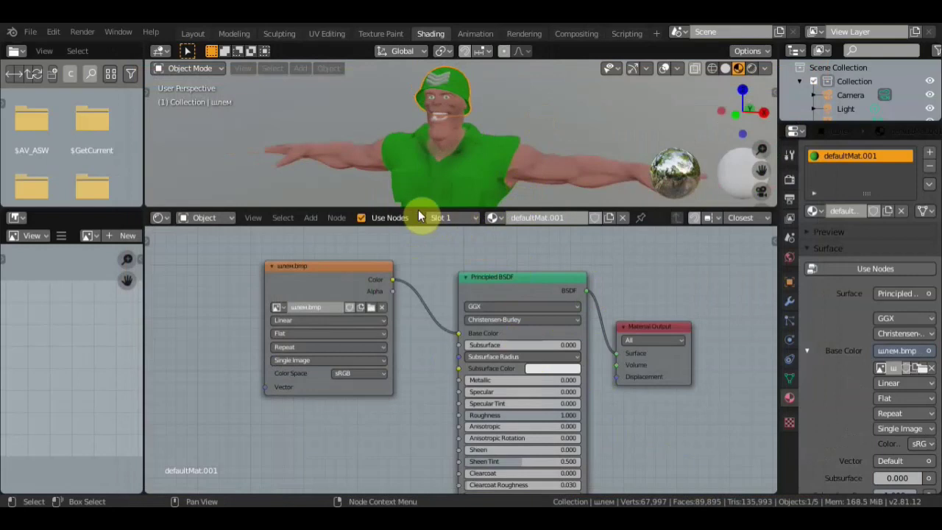
drag(418, 209, 431, 427)
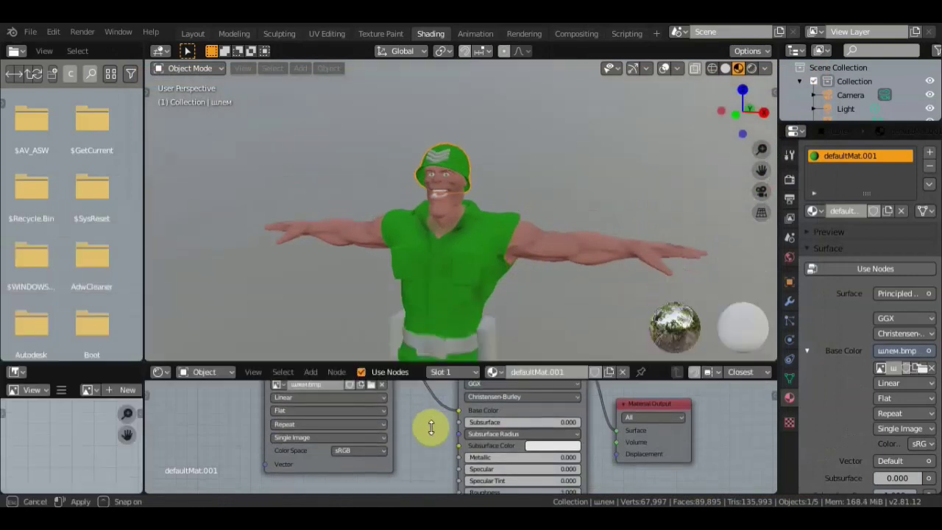
scroll(504, 320, down, 3)
middle_drag(487, 221, 480, 220)
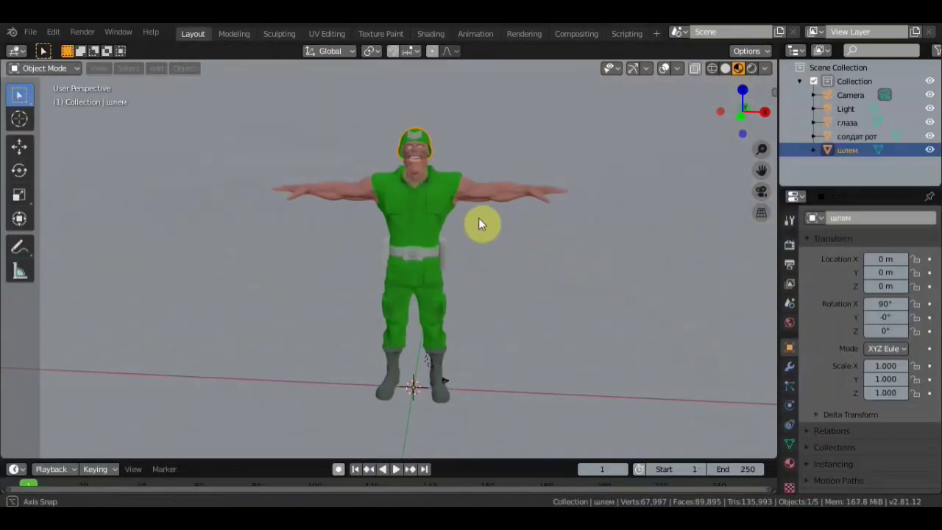